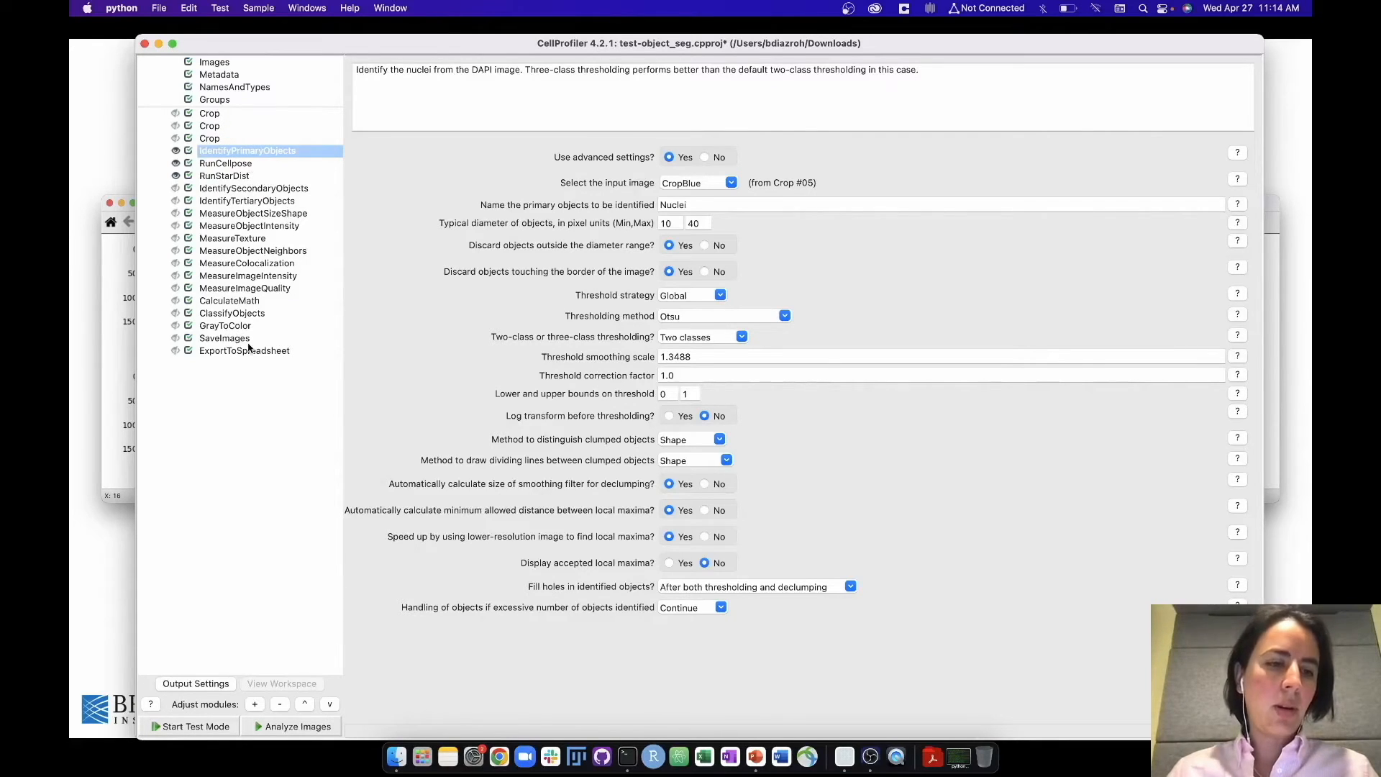
Start test mode and step the pipeline through the three Crop modules and IdentifyPrimaryObjects to segment the nuclei.
click(205, 733)
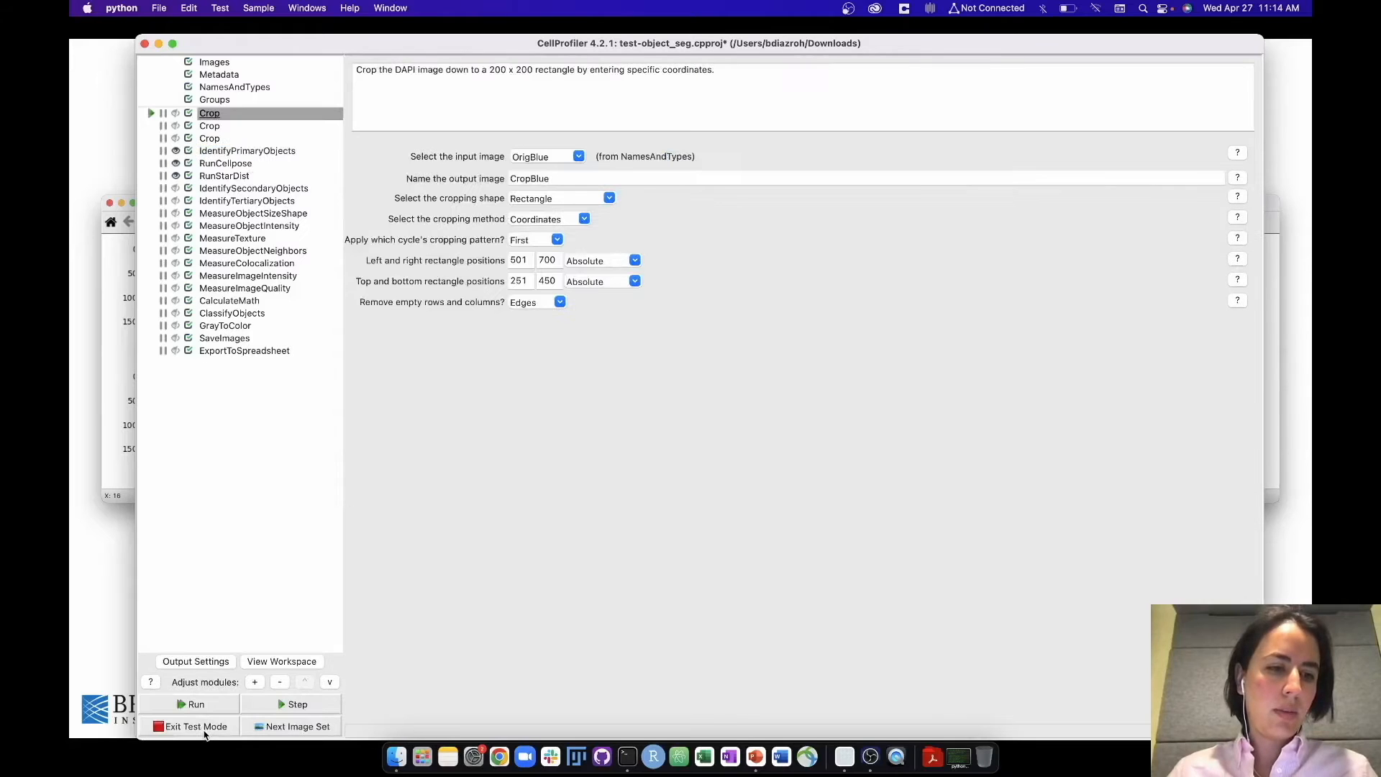
click(306, 706)
click(307, 707)
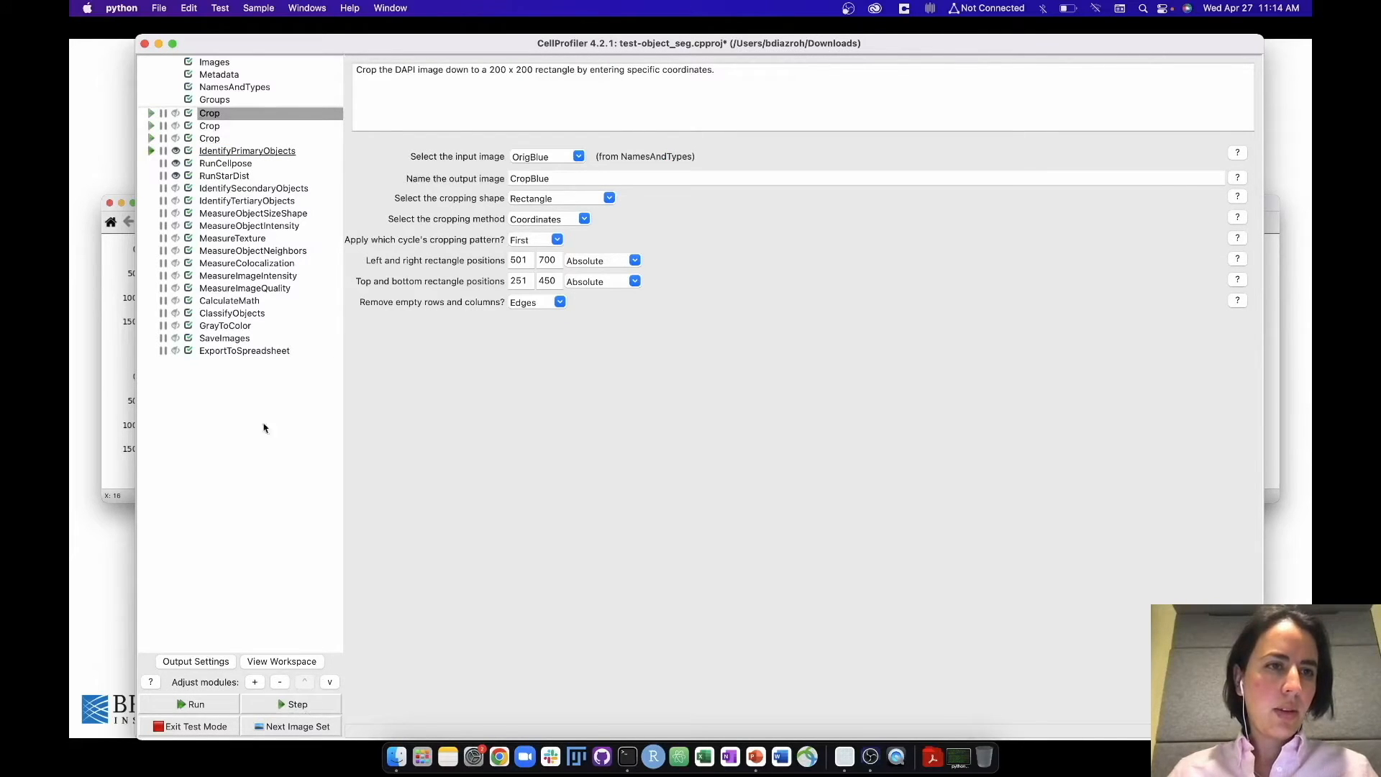
click(282, 153)
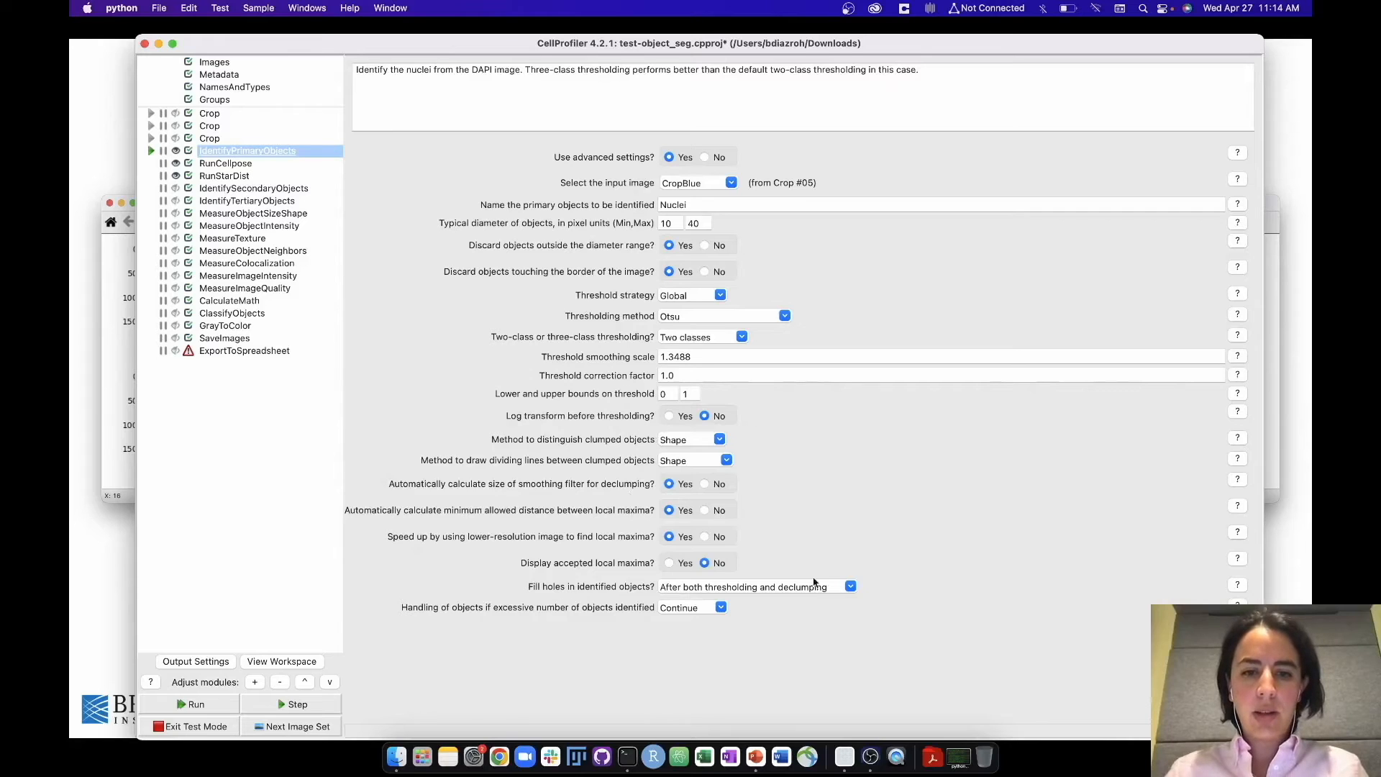
click(314, 706)
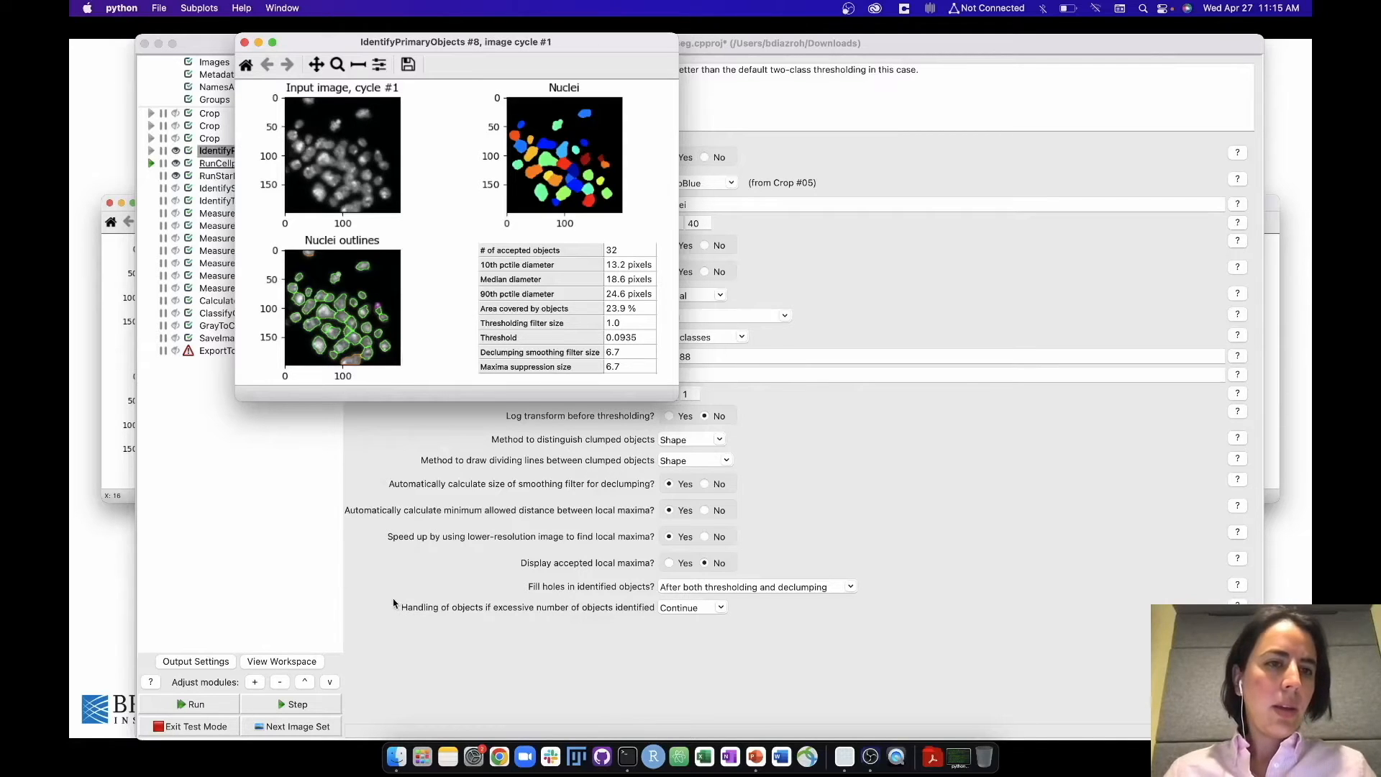
click(821, 545)
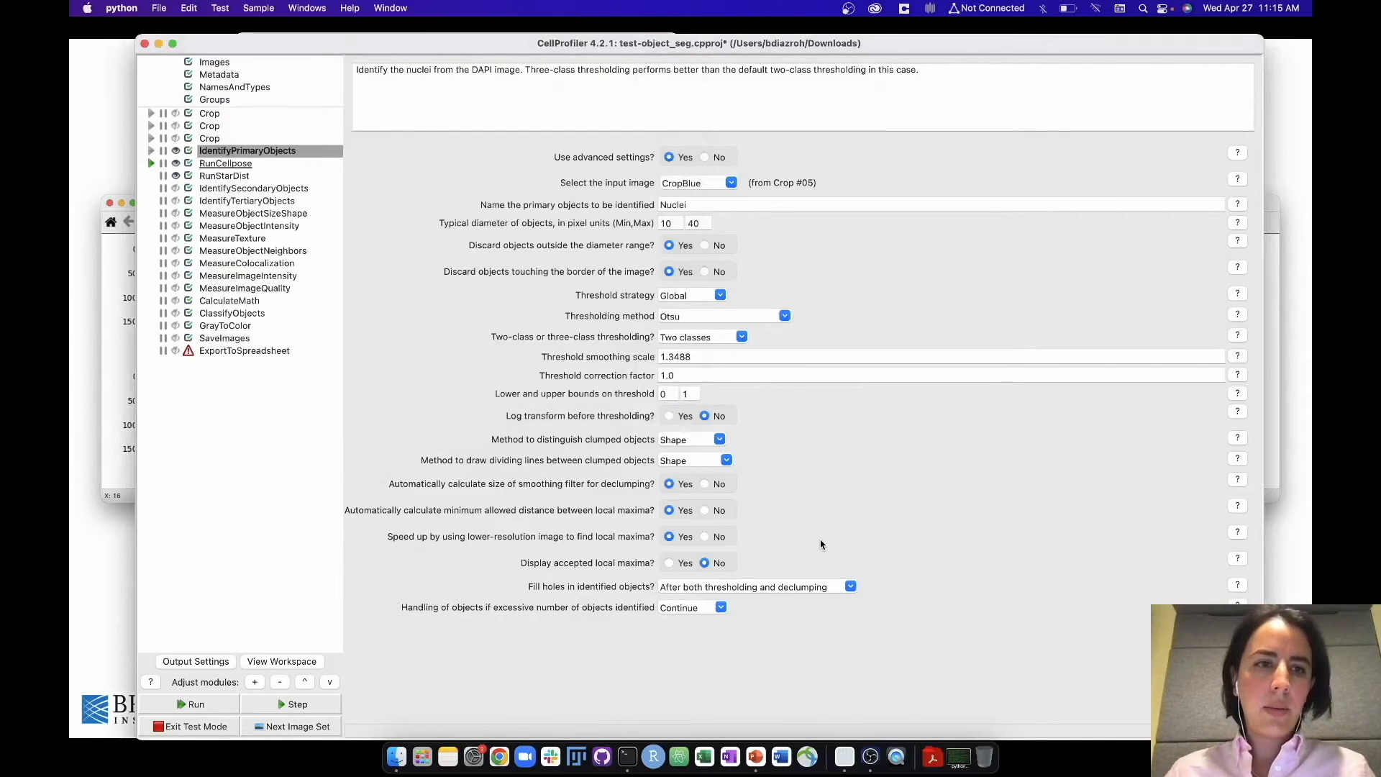
Keep the nuclei detection mode in the RunCellpose module and run that module on the CropBlue image.
click(246, 165)
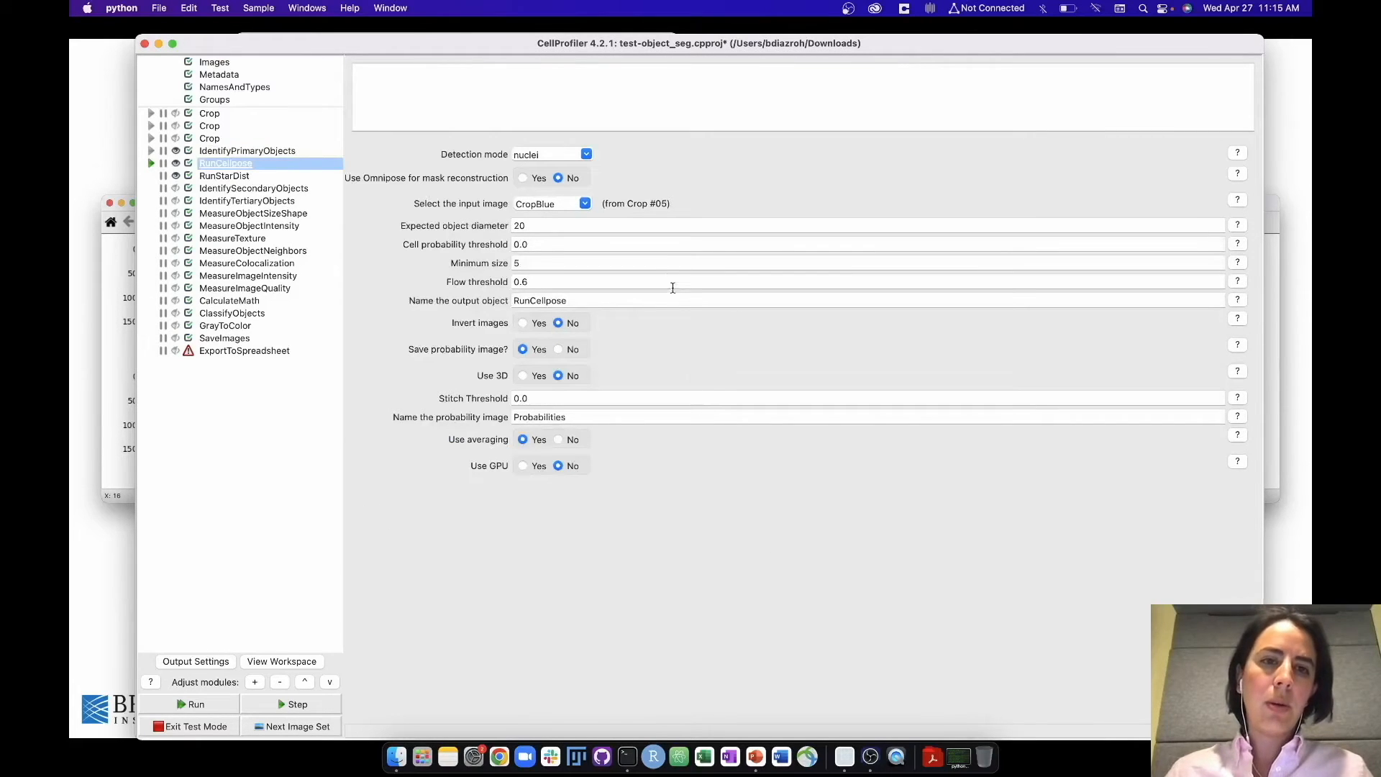
click(587, 156)
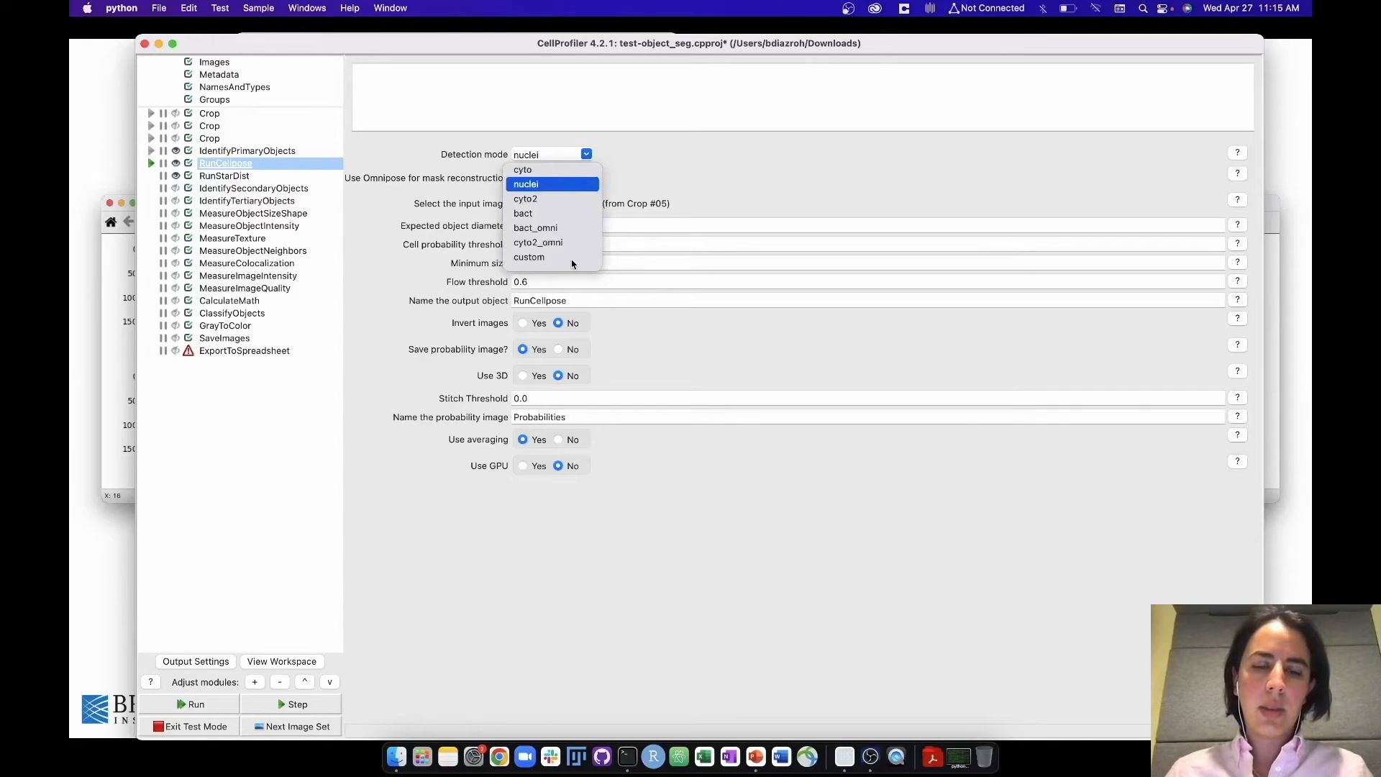
click(550, 186)
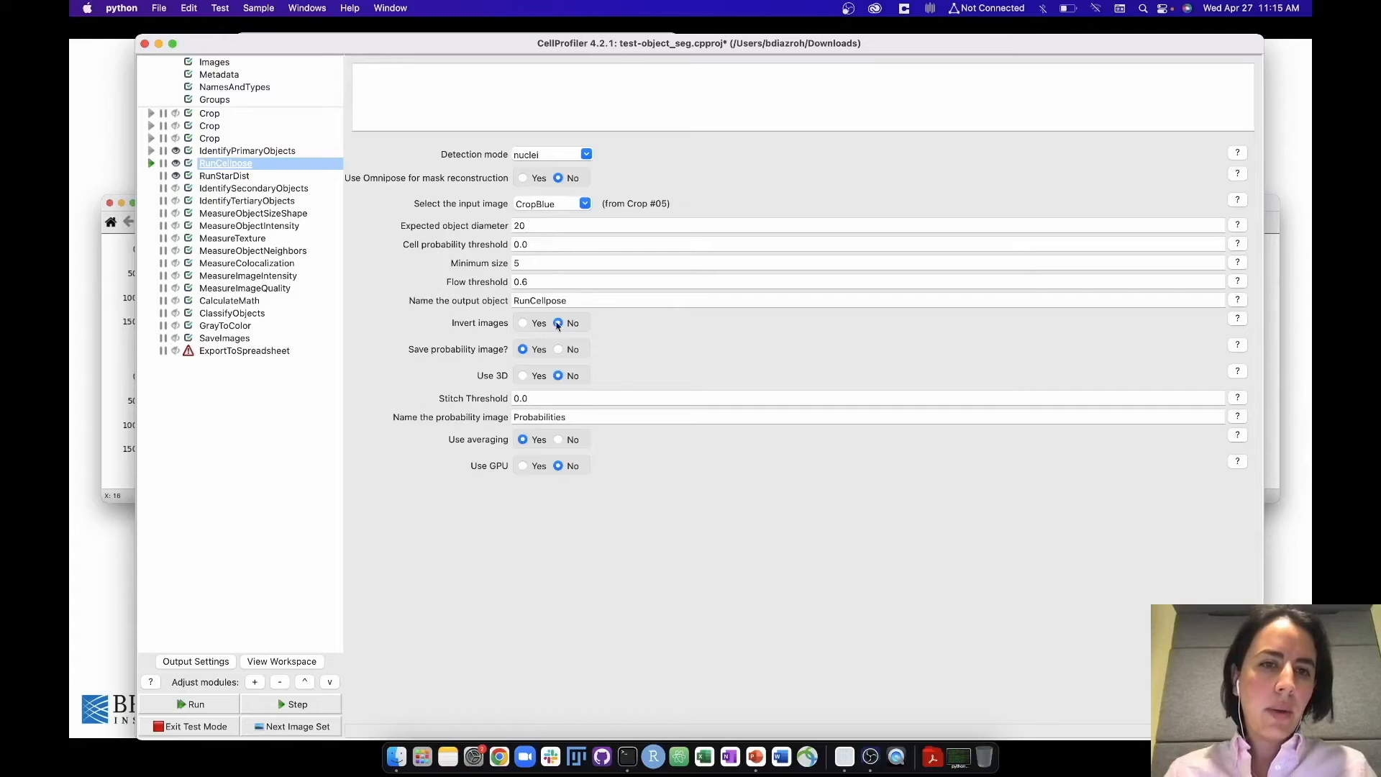
click(521, 262)
key(BackSpace)
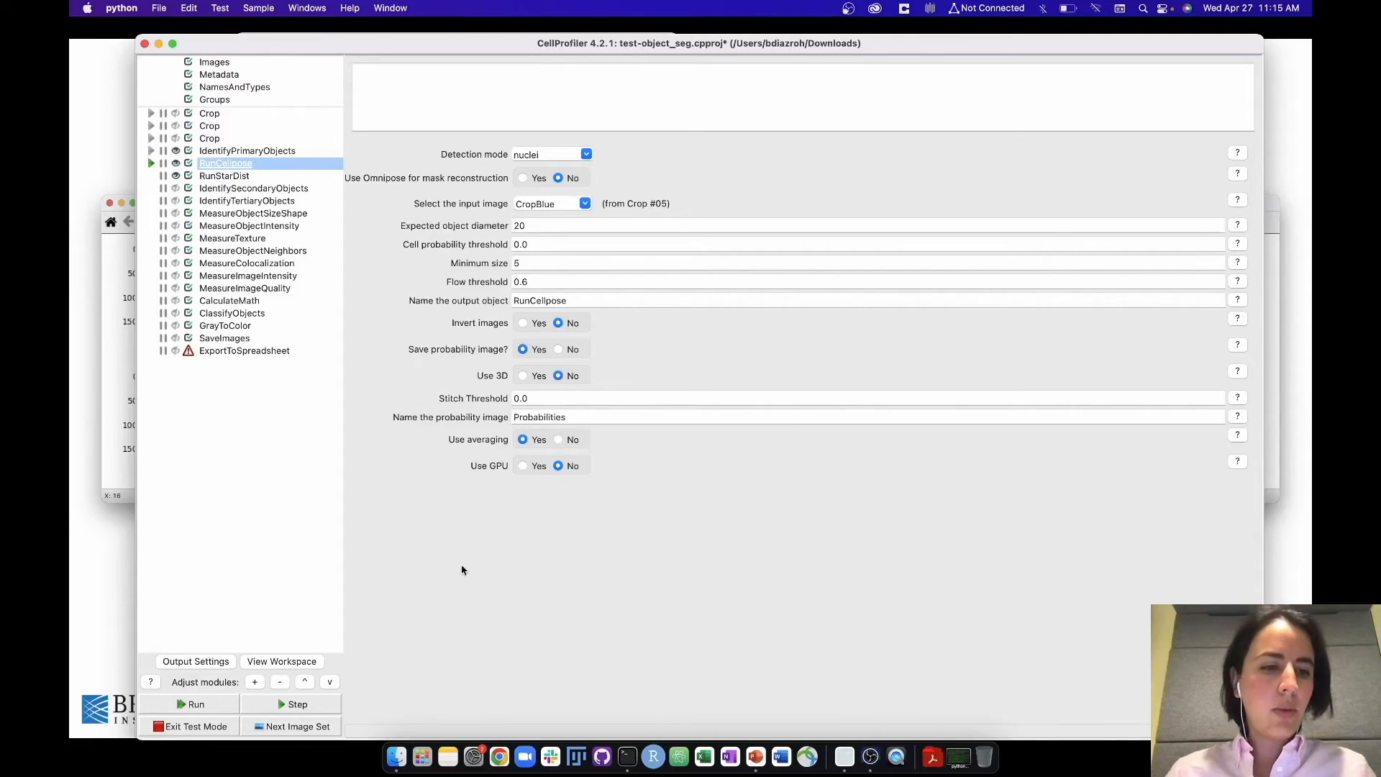
click(324, 704)
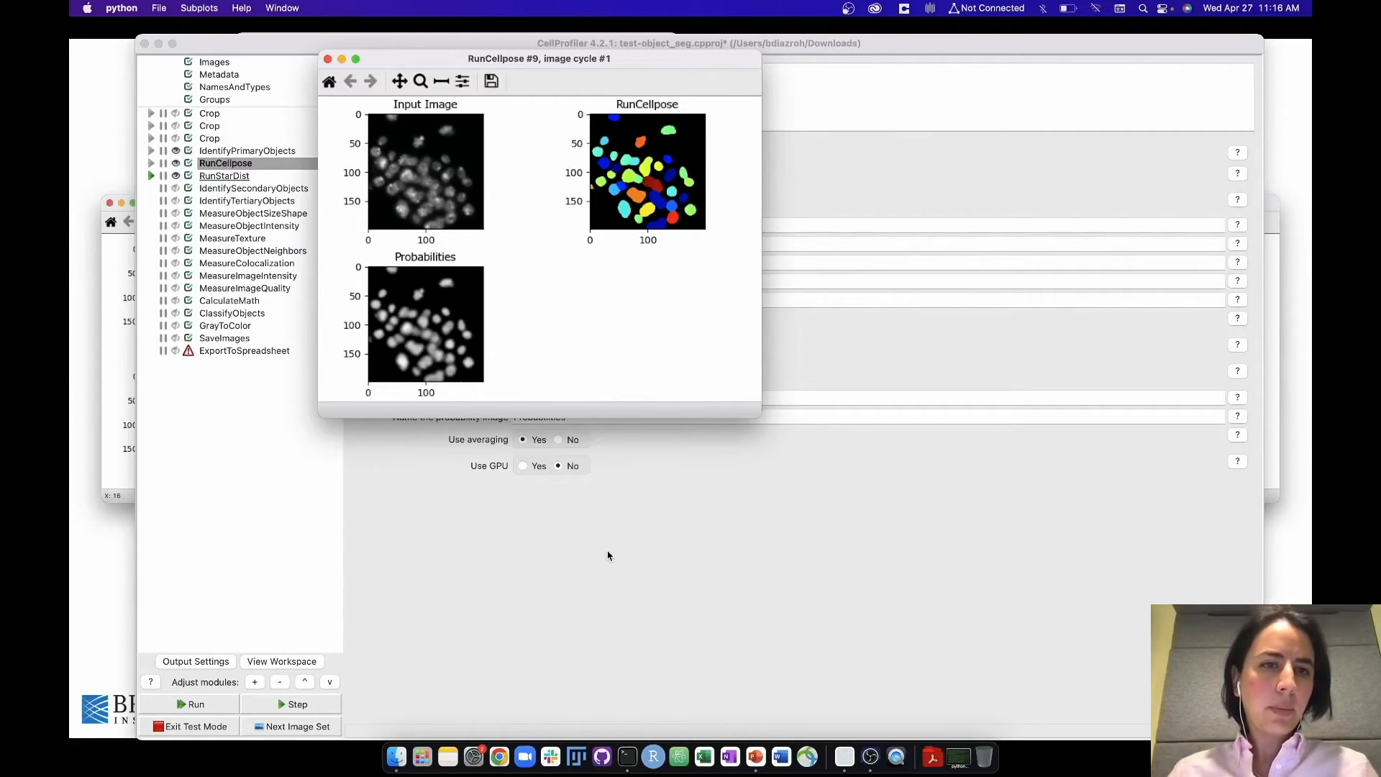
Keep the Versatile (fluorescent nuclei) model in the RunStarDist module and run that module on the CropBlue image.
click(241, 179)
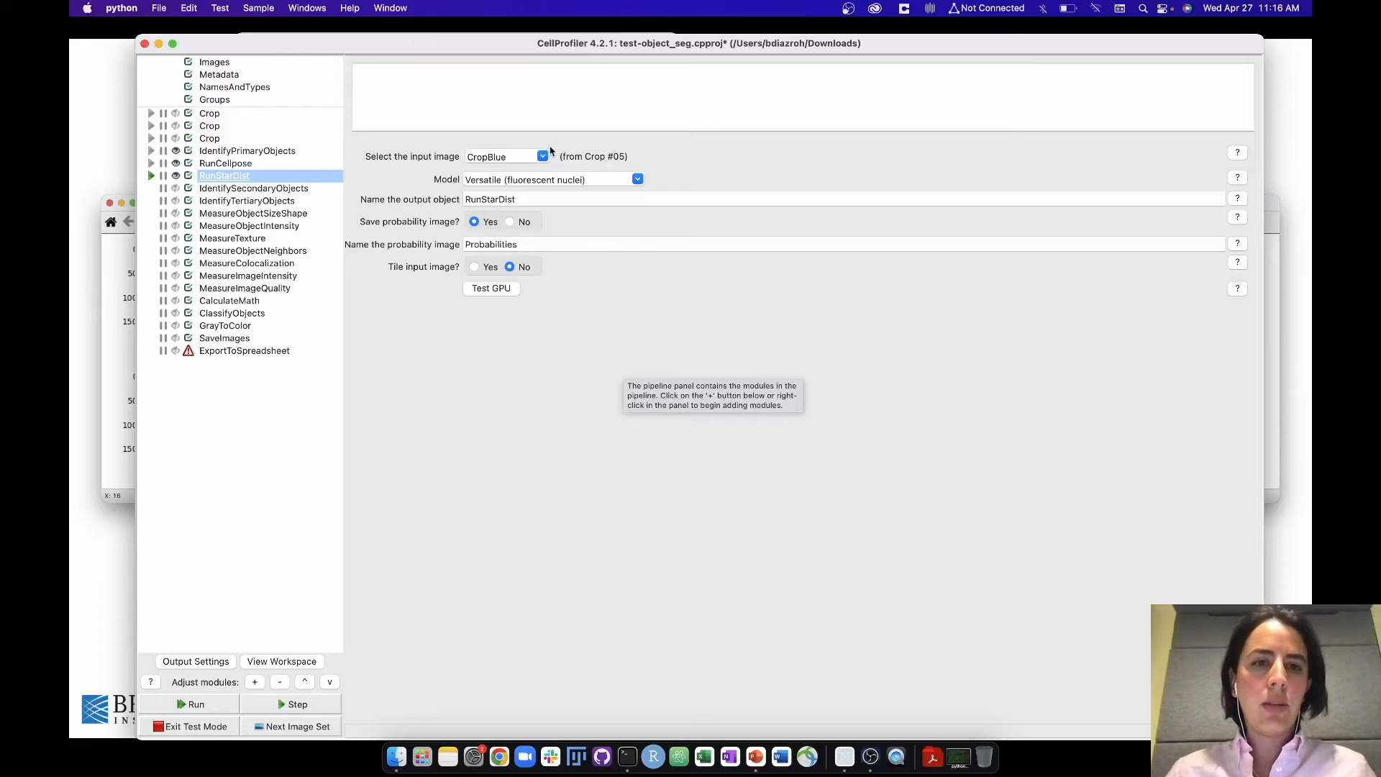
click(637, 179)
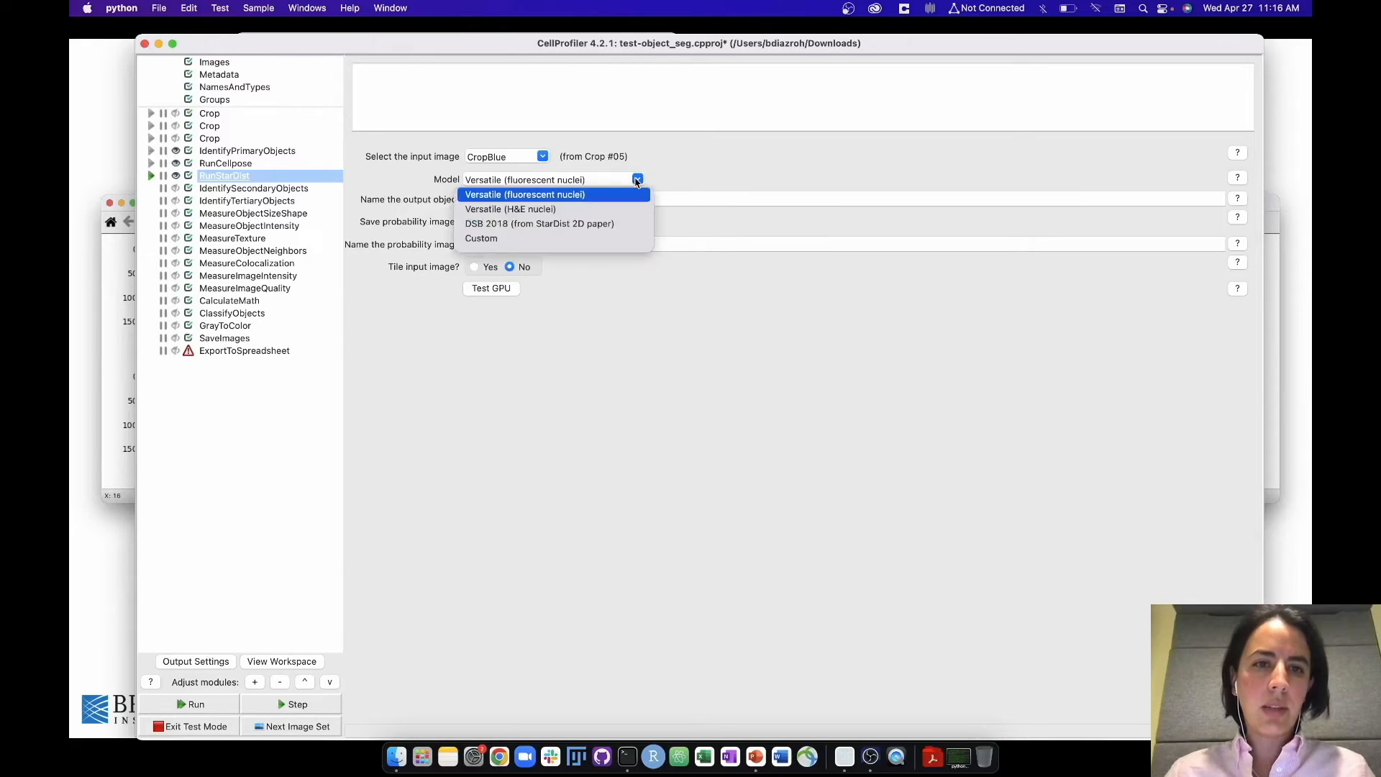
click(583, 196)
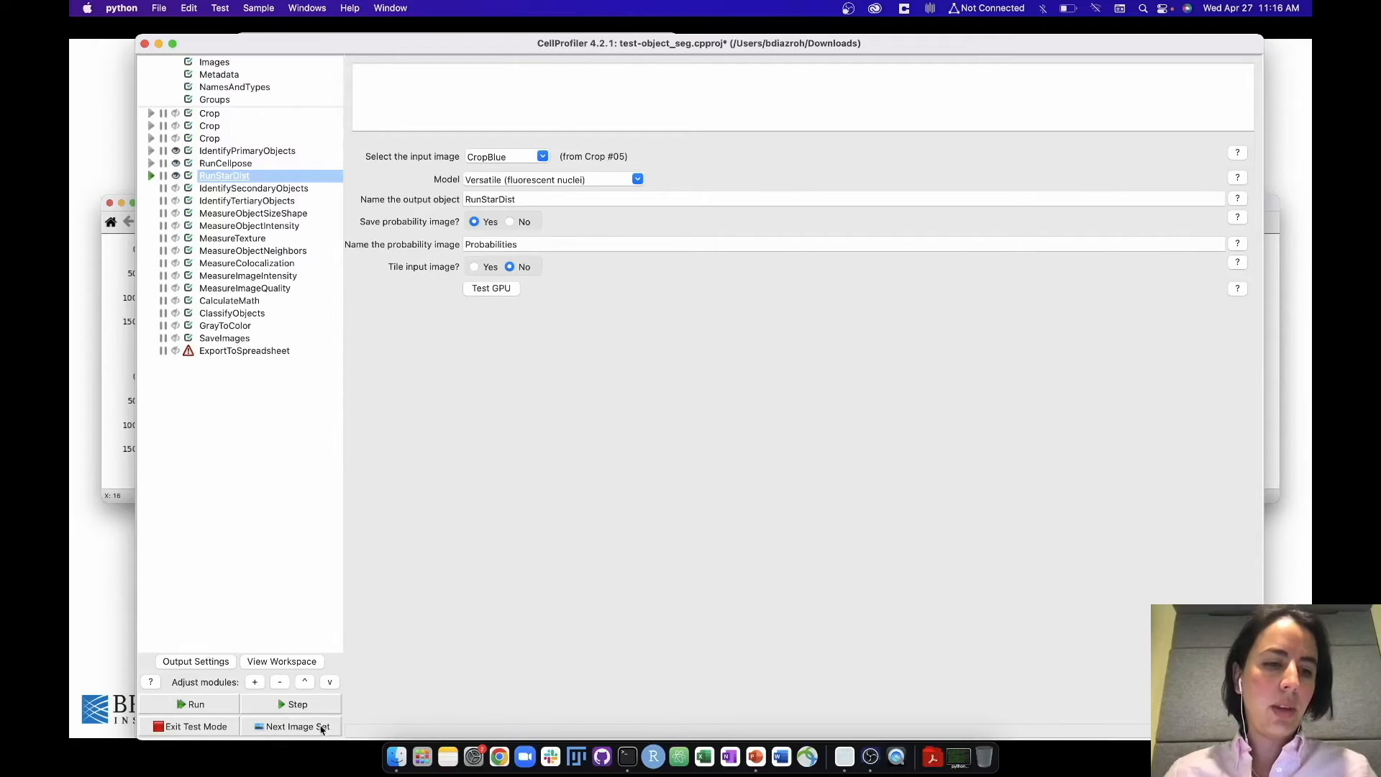
click(312, 705)
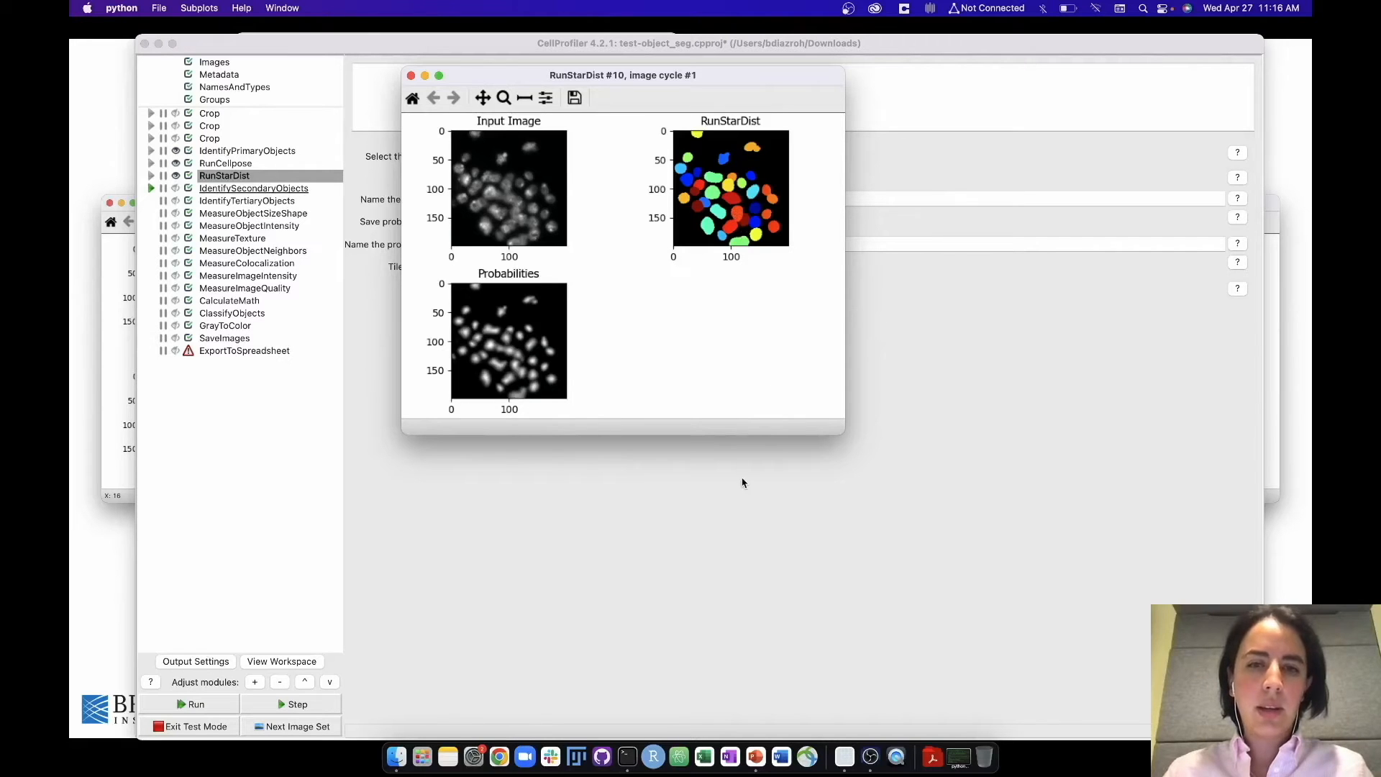
Open the workspace viewer and display the CropBlue image in white.
click(282, 661)
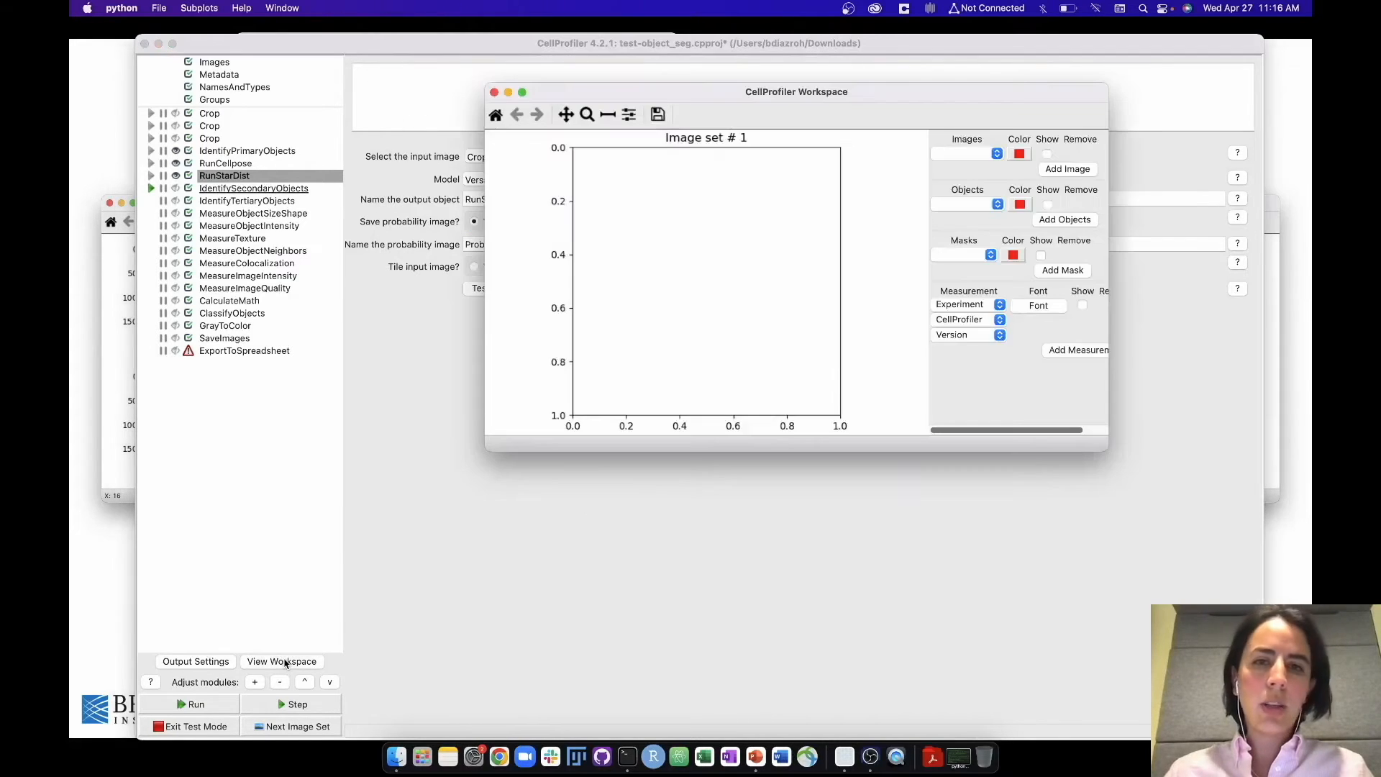
click(994, 155)
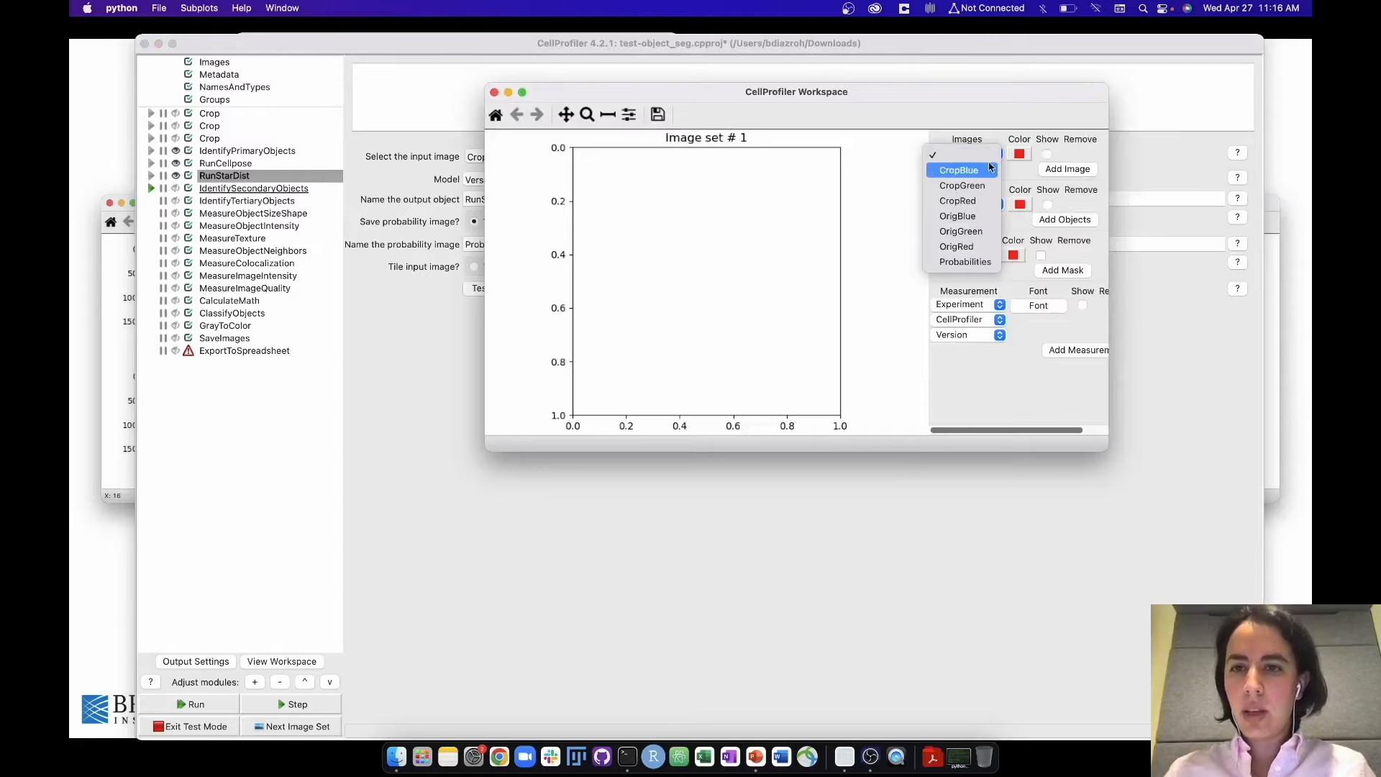
click(981, 170)
click(1019, 154)
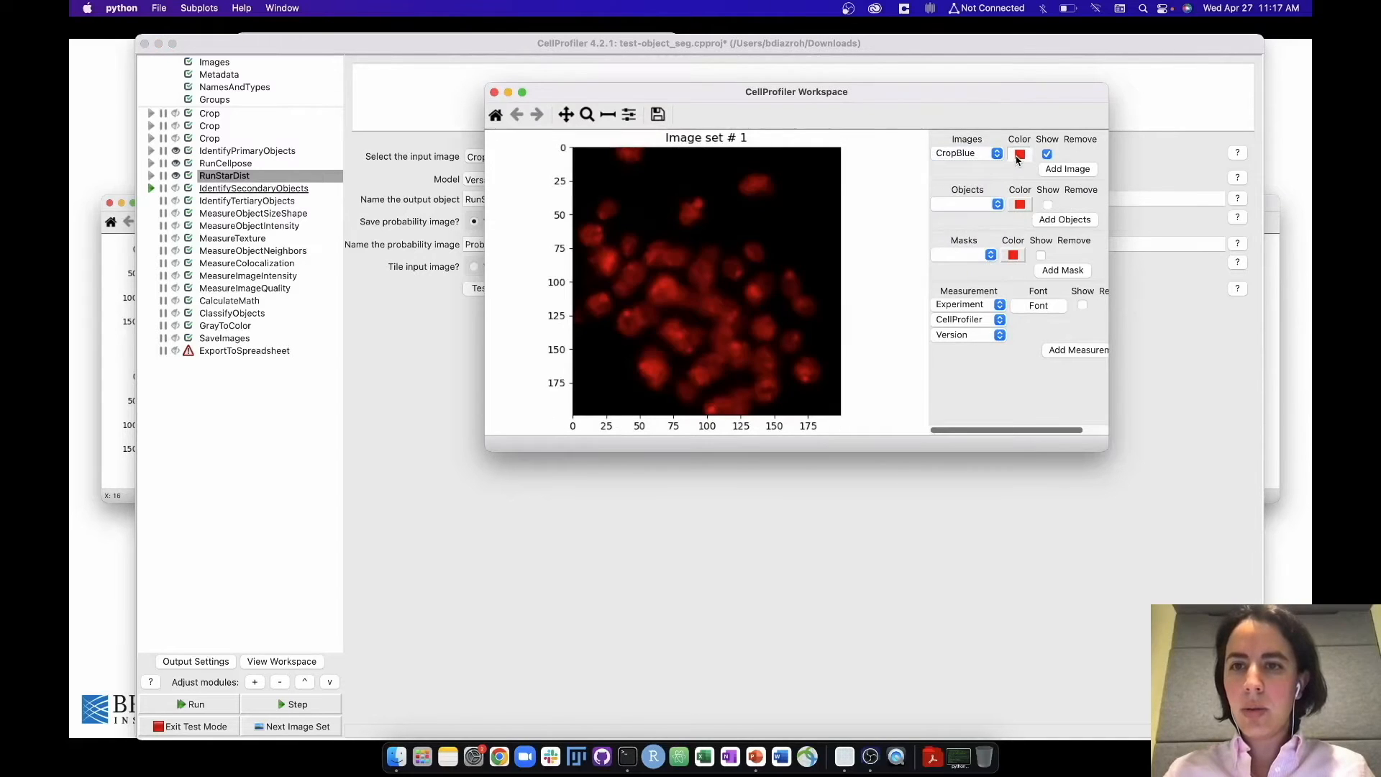
scroll(703, 262, down, 2)
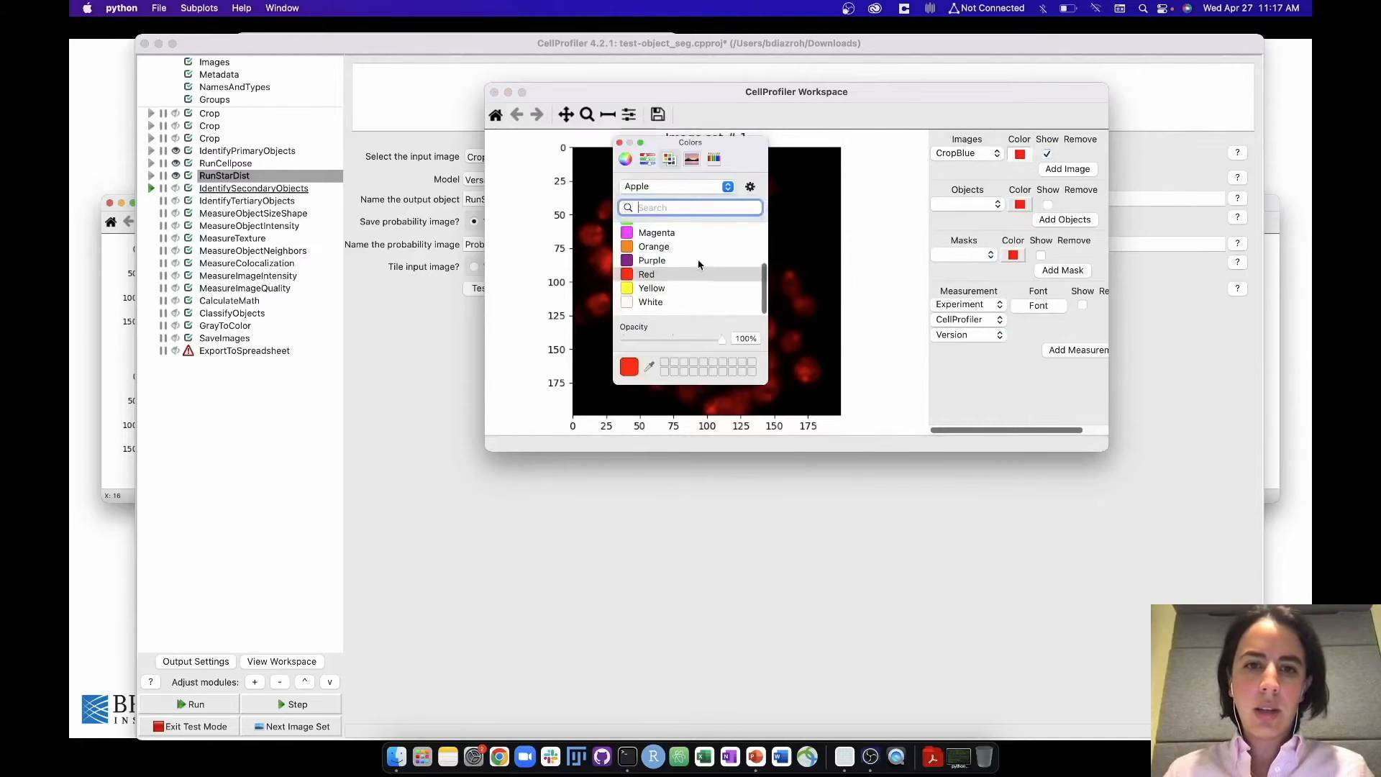
click(660, 308)
click(621, 144)
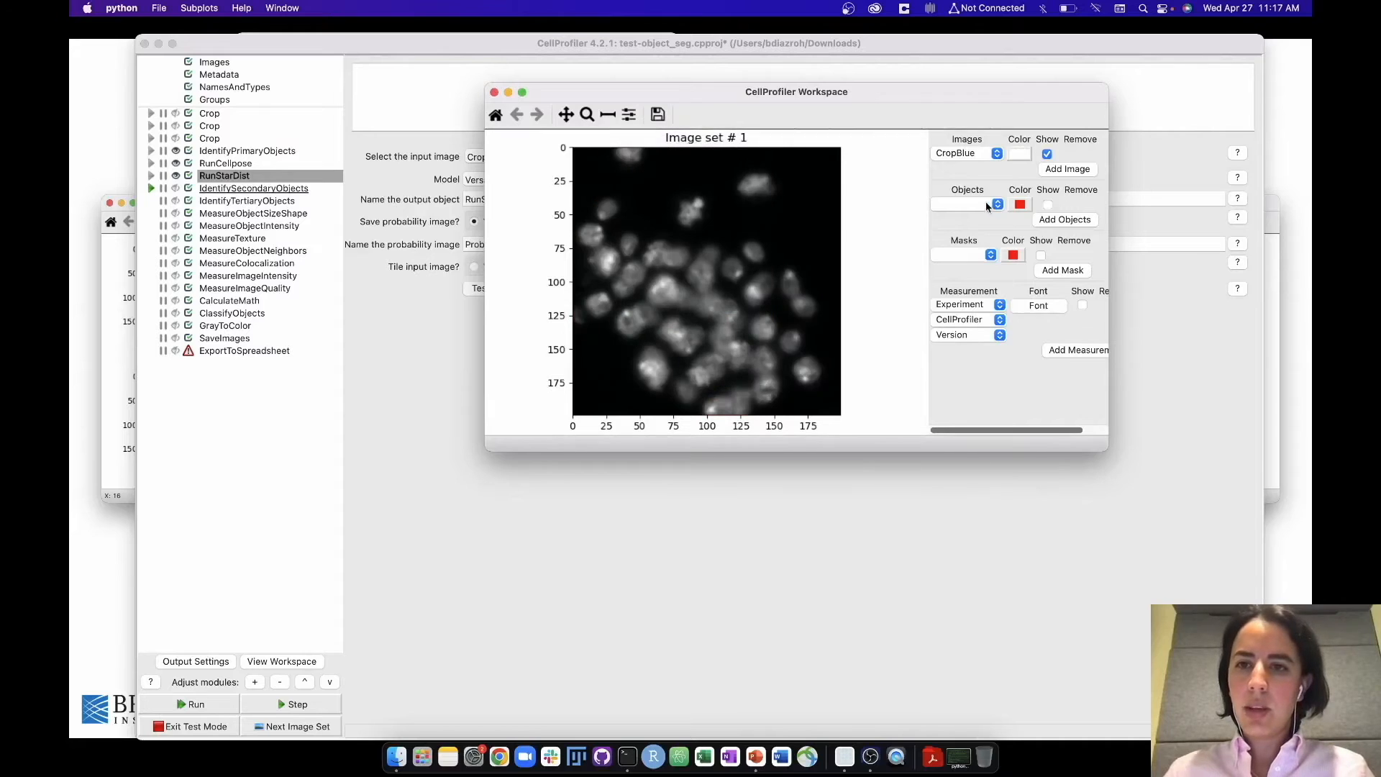
Overlay the Nuclei, RunCellpose and RunStarDist objects on the CropBlue image to compare the segmentations, and close the workspace viewer.
click(997, 205)
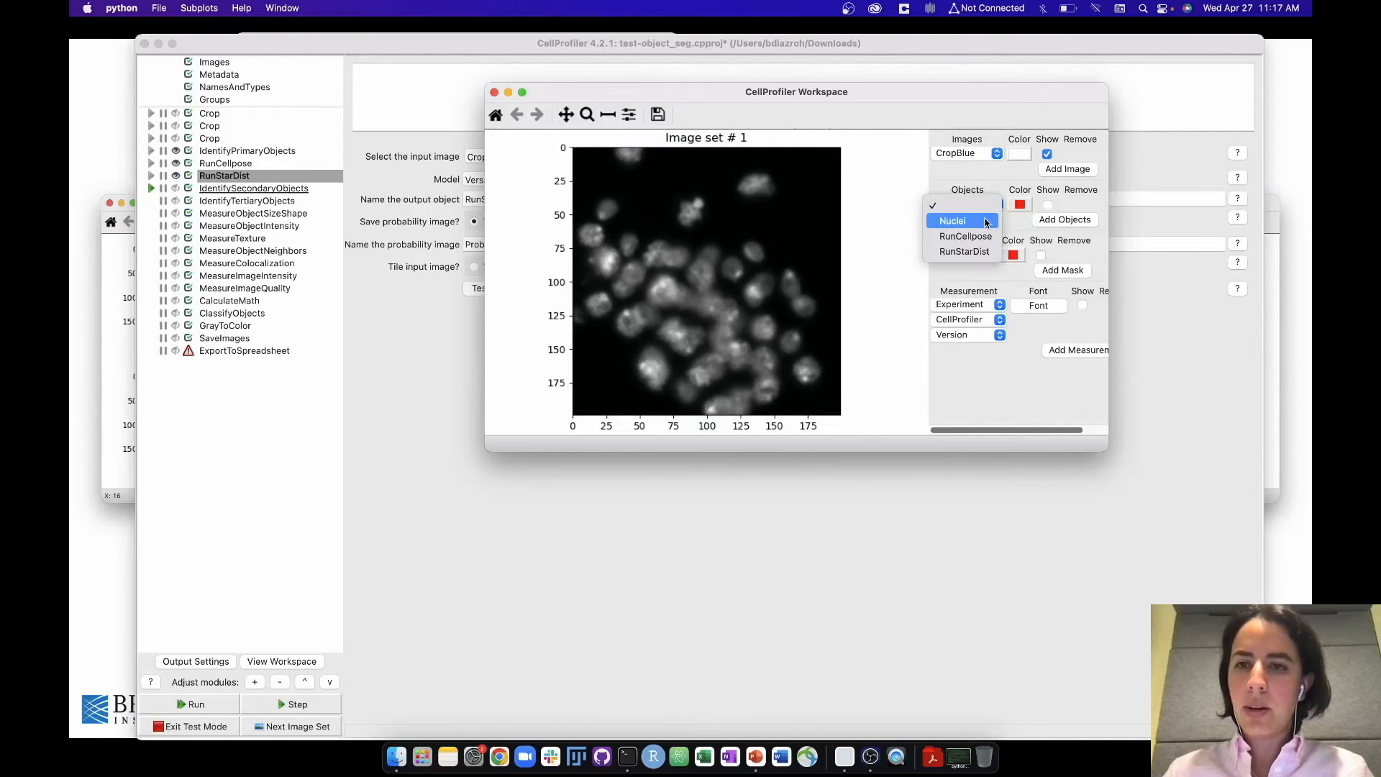
click(986, 222)
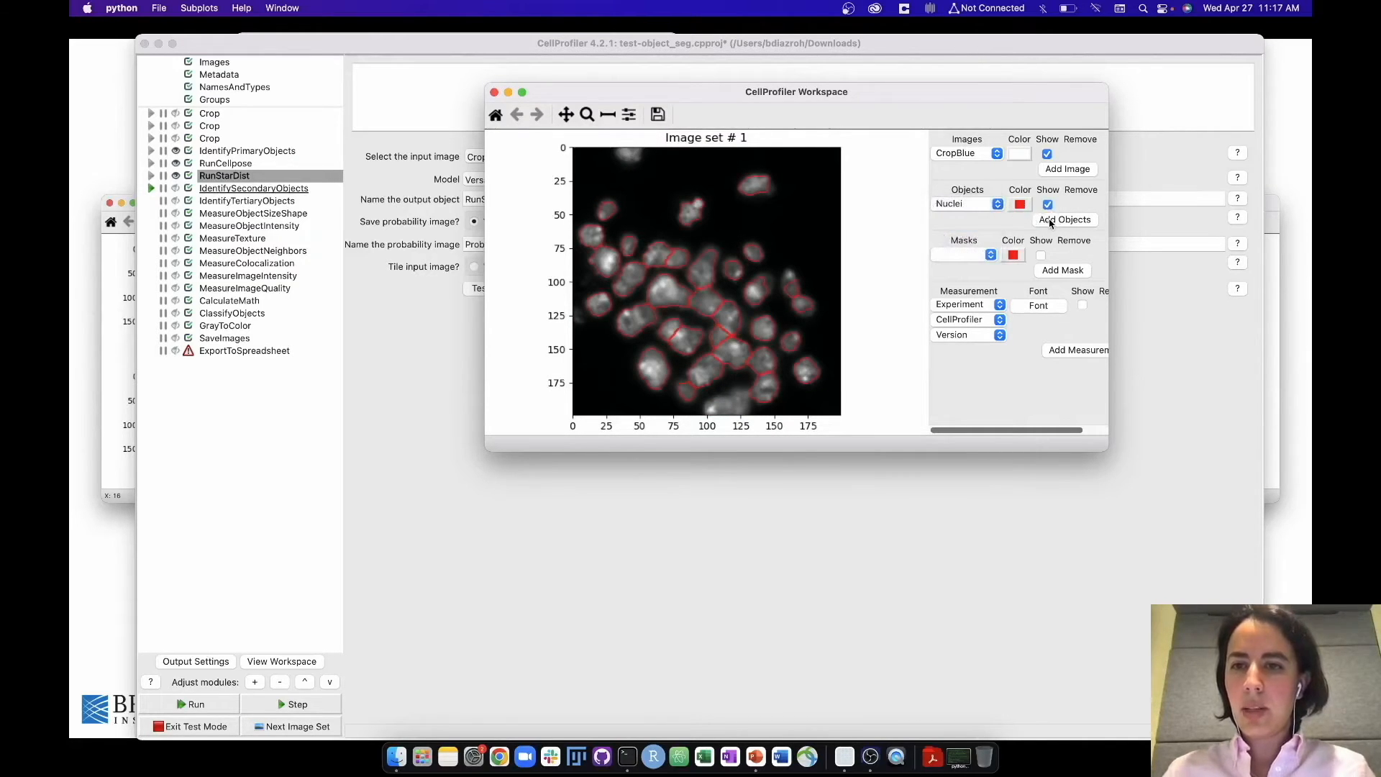
click(1049, 220)
click(997, 223)
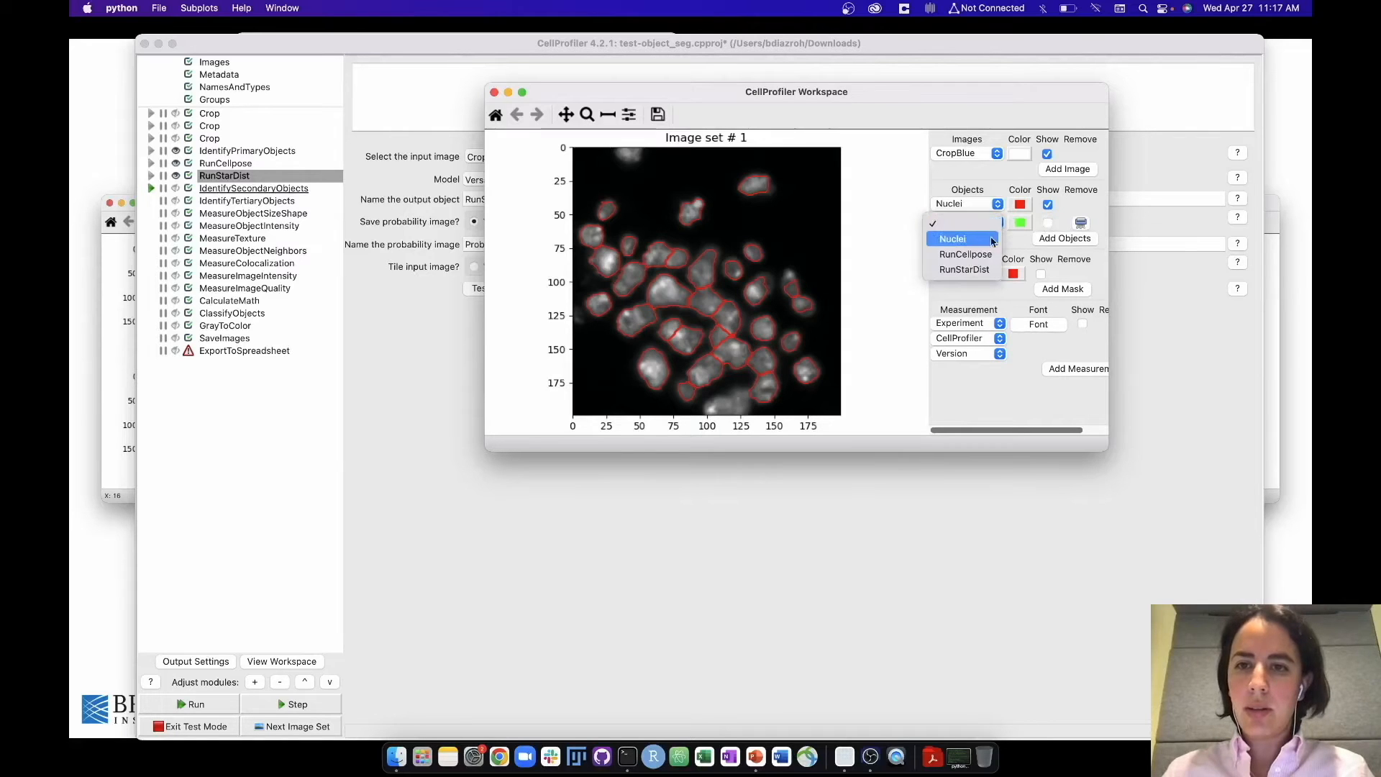
click(987, 254)
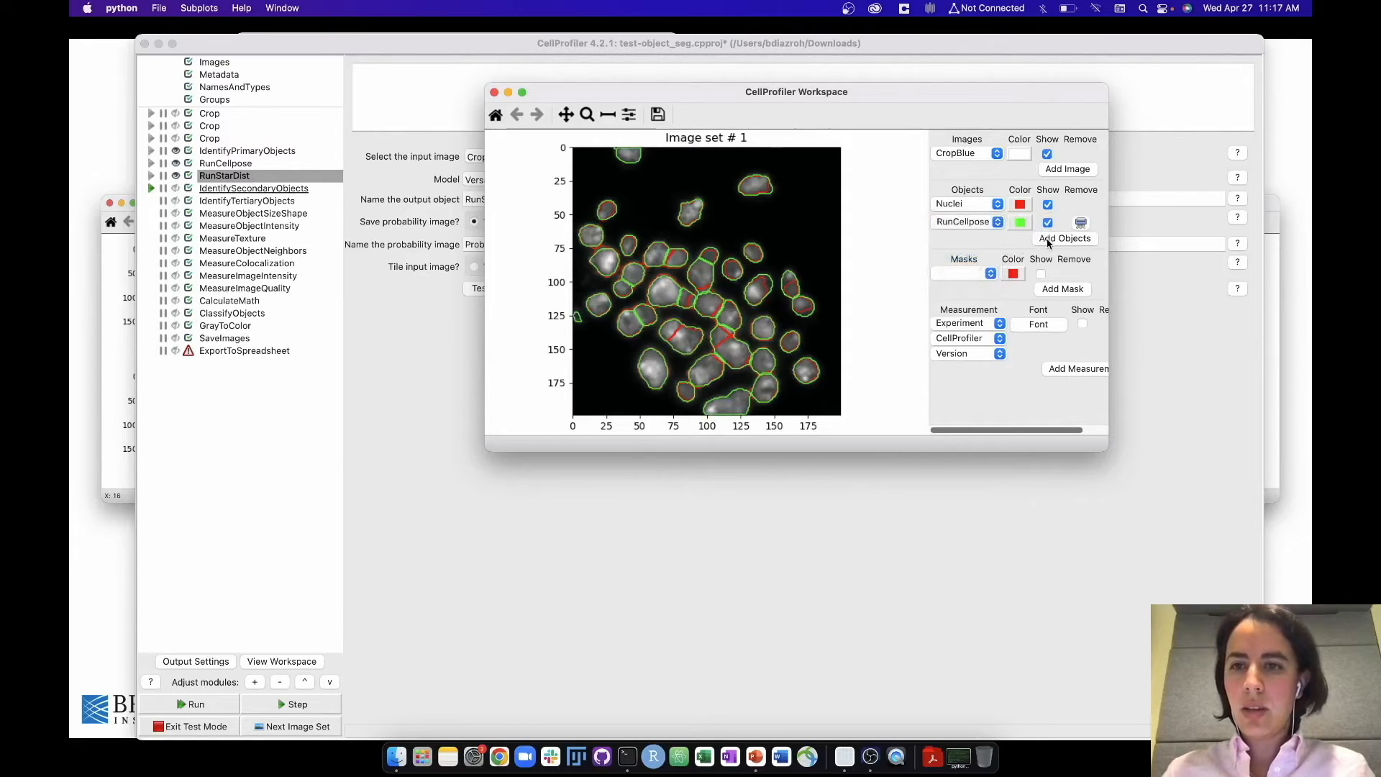
click(1049, 242)
click(996, 241)
click(987, 290)
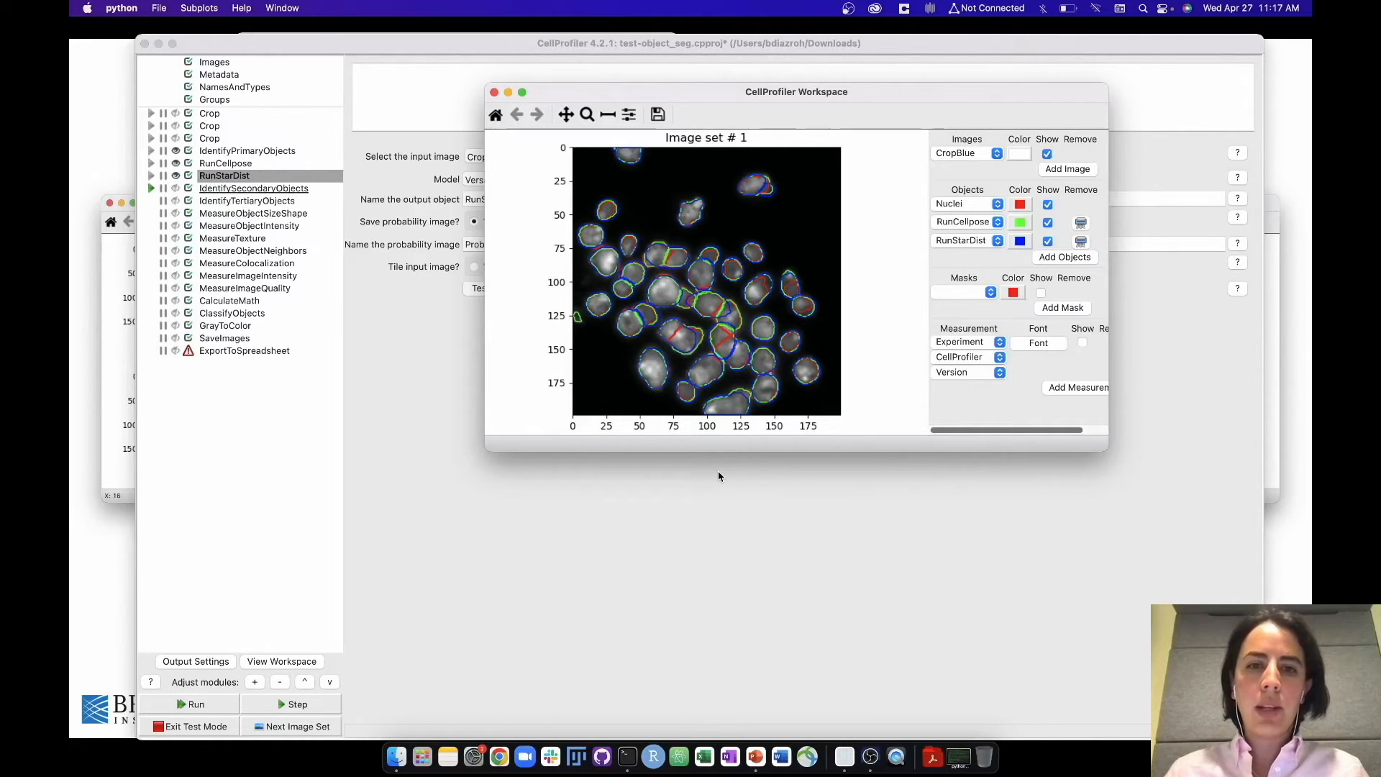
click(494, 93)
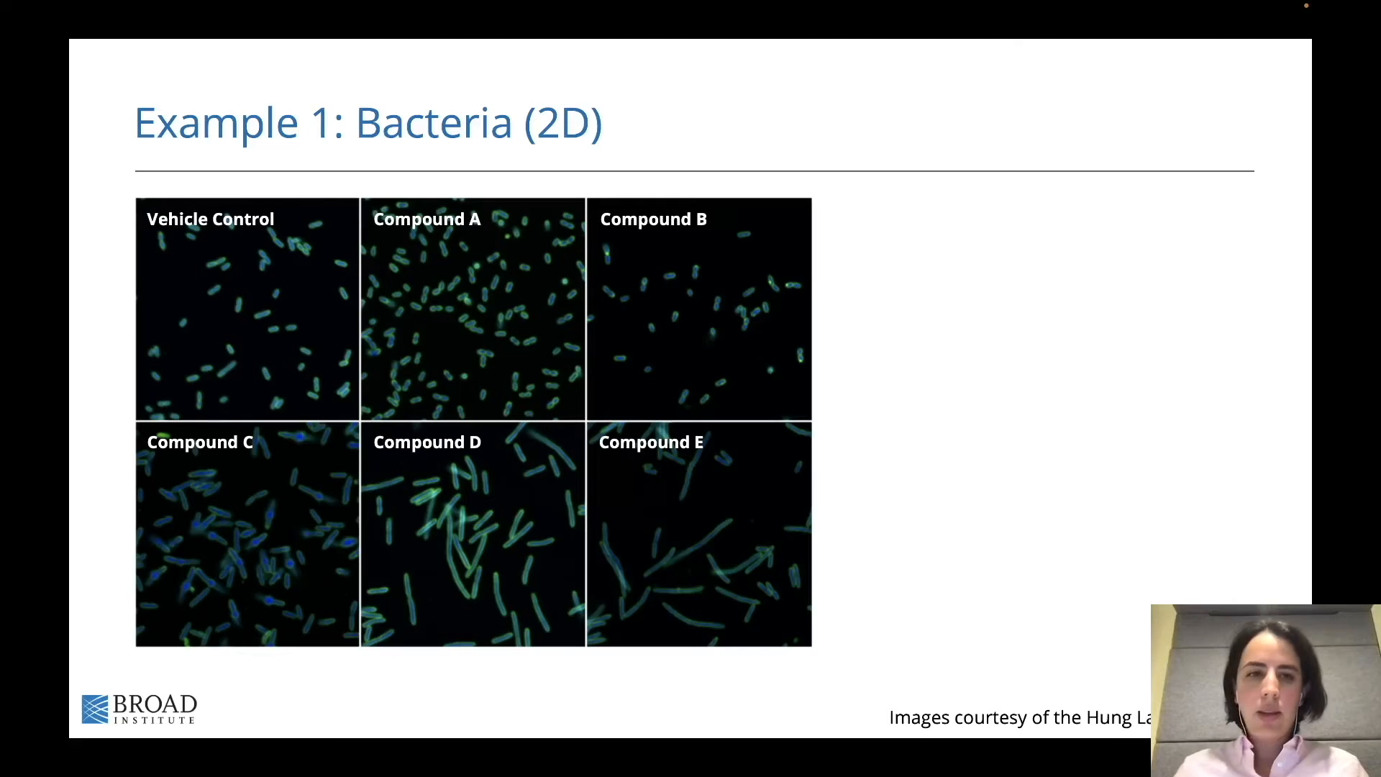
key(Right)
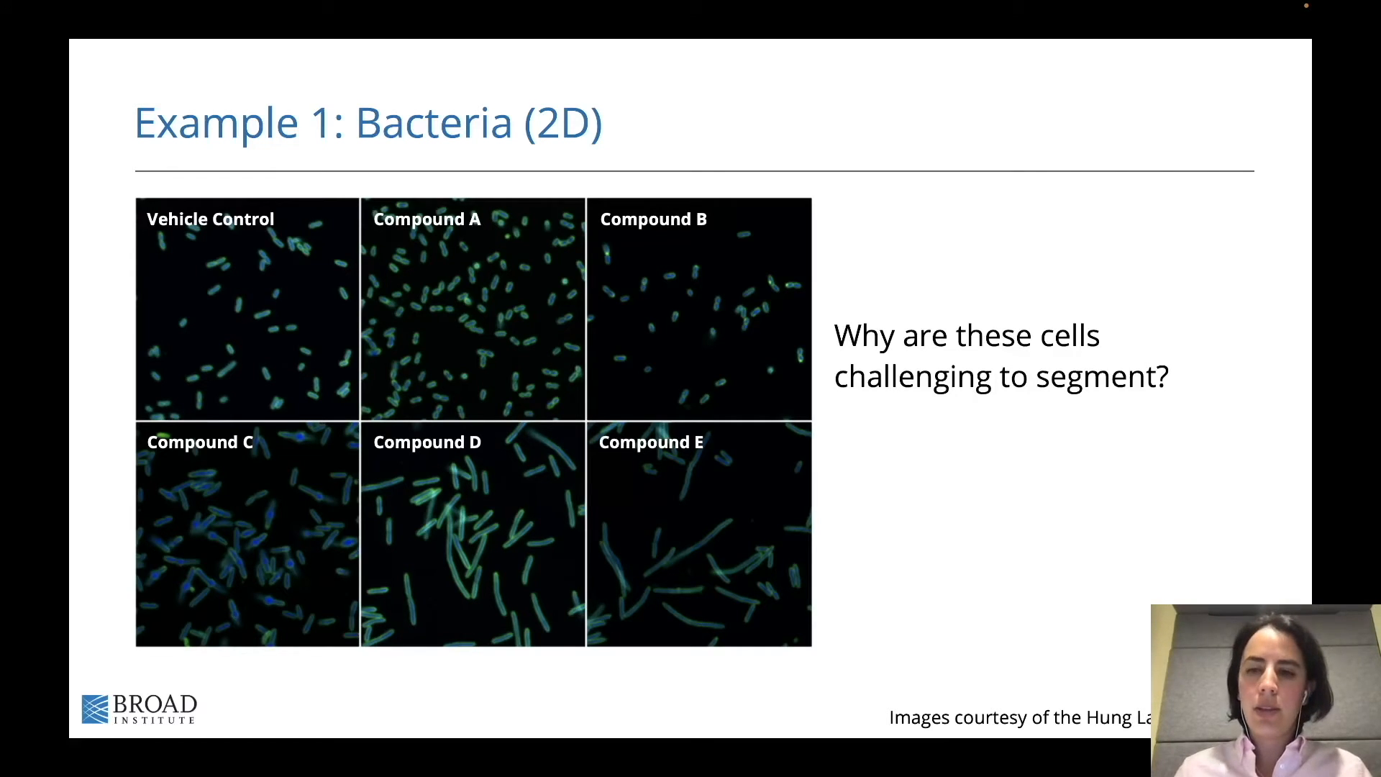
key(Right)
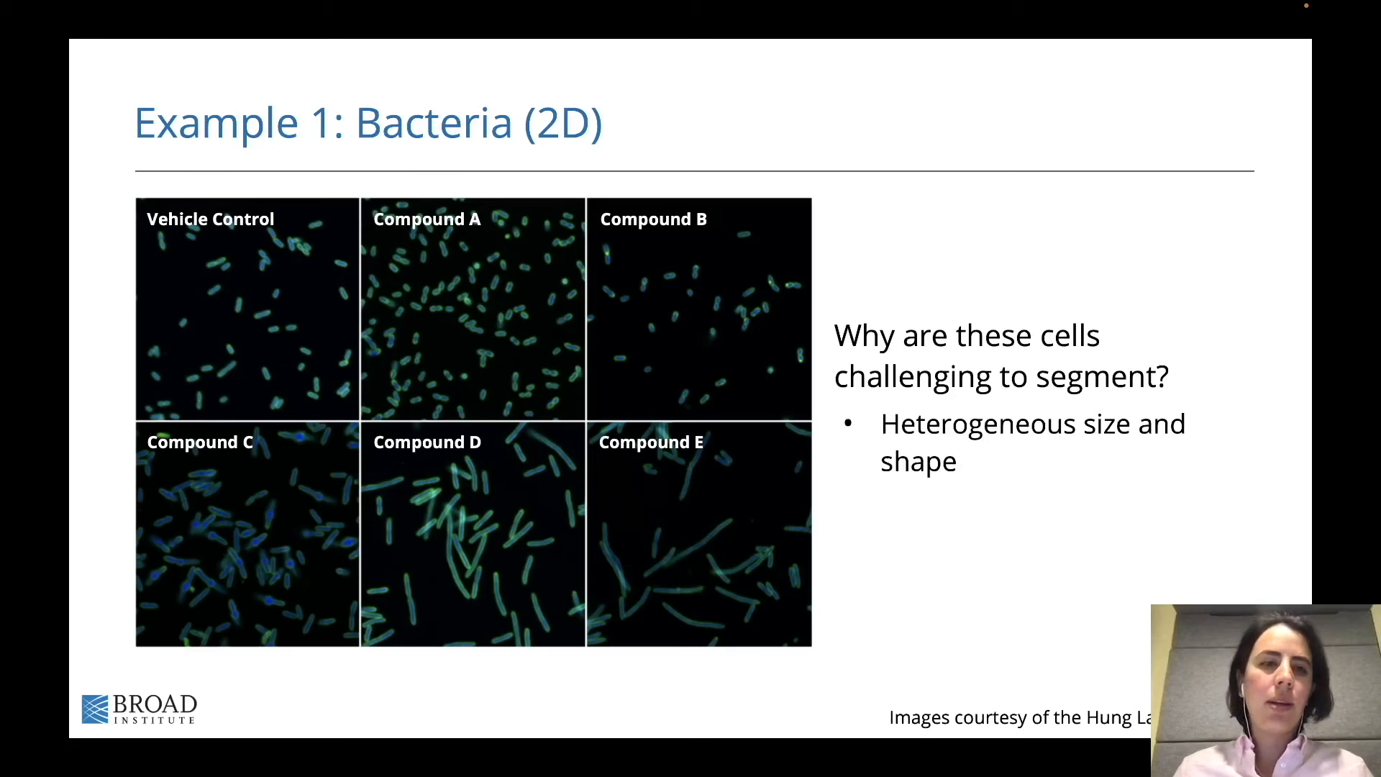